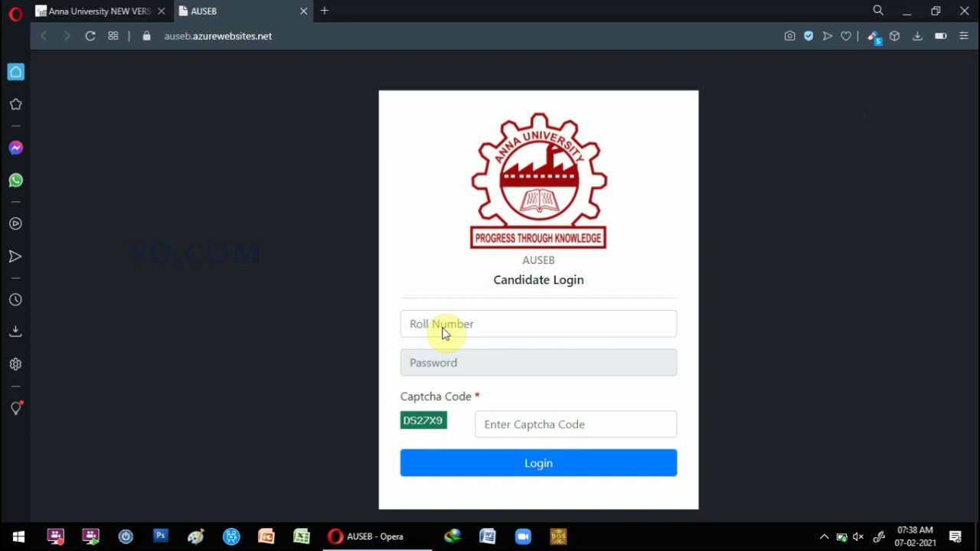
- Enter the candidate's roll number in the AUSEB Candidate Login form
{"action": "left_click", "coordinate": [448, 323]}
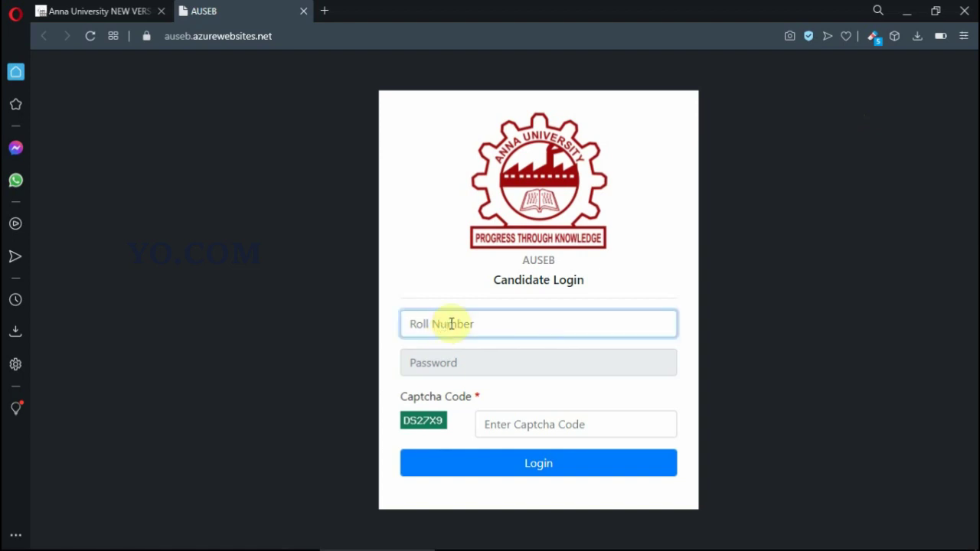
{"action": "left_click", "coordinate": [451, 323]}
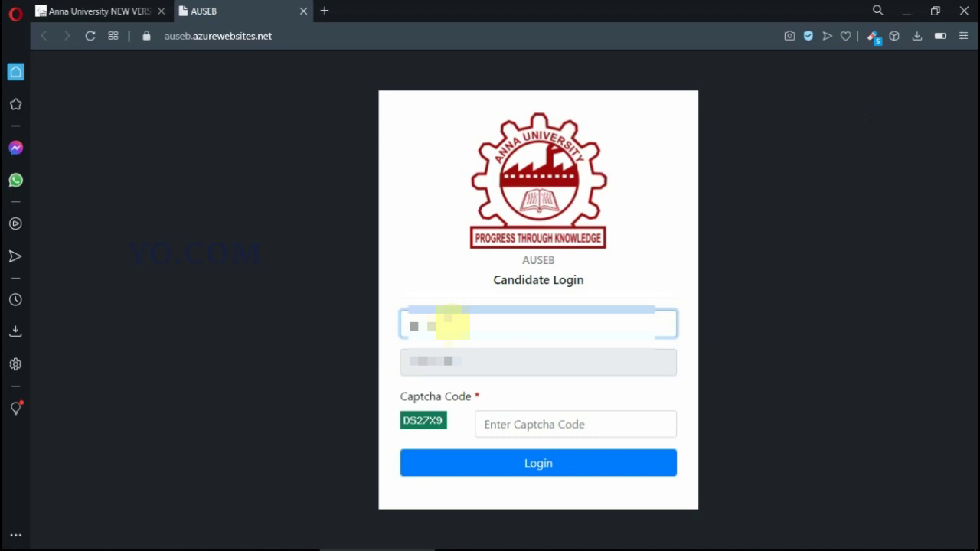
{"action": "type", "text": "12"}
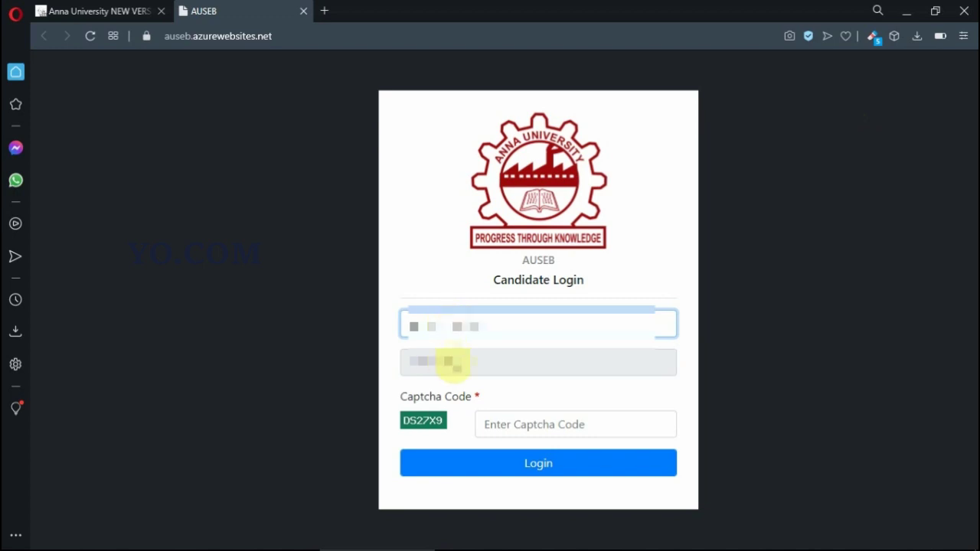
- Fill in the login password by choosing the candidate's date of birth in the calendar
{"action": "left_click", "coordinate": [450, 362]}
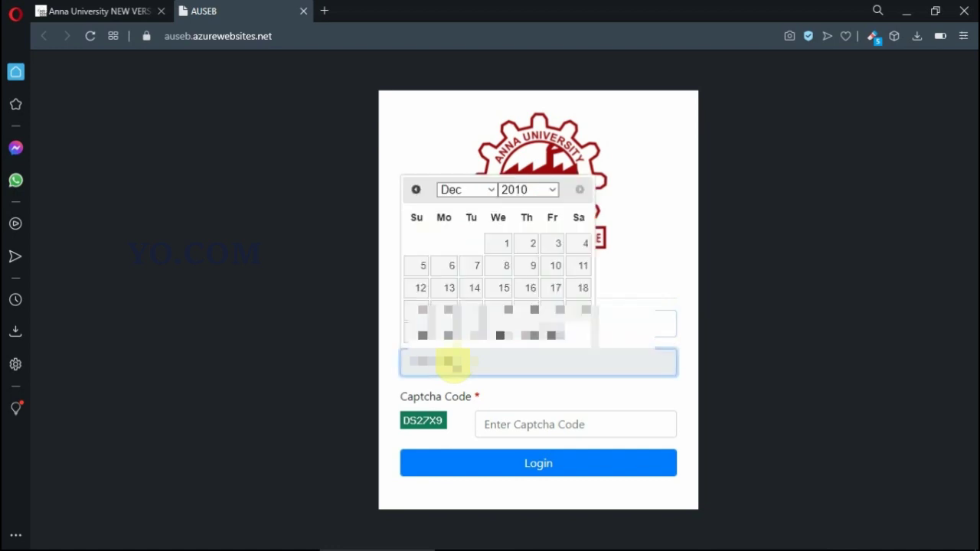
{"action": "left_click", "coordinate": [554, 192]}
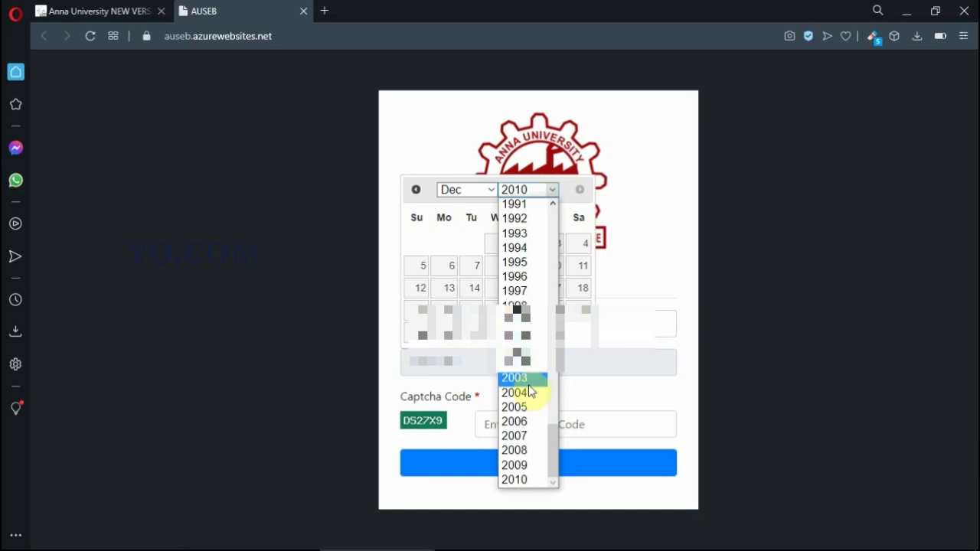
{"action": "left_click", "coordinate": [524, 280]}
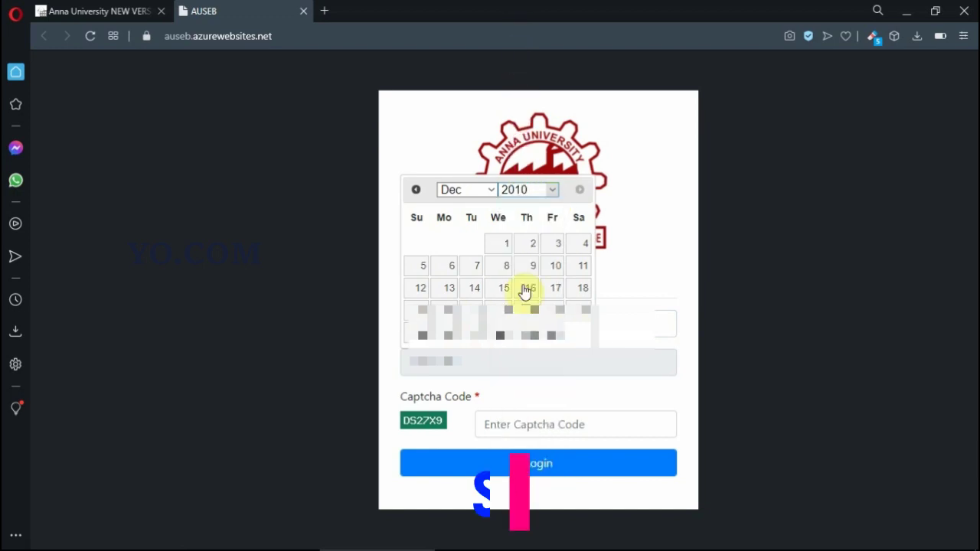
{"action": "left_click", "coordinate": [551, 197]}
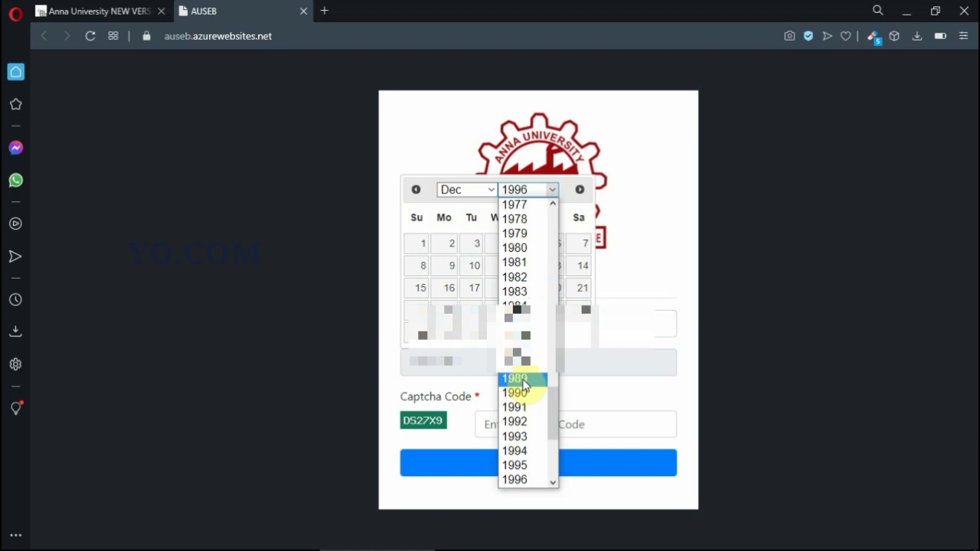
{"action": "left_click", "coordinate": [554, 487]}
{"action": "left_click", "coordinate": [519, 436]}
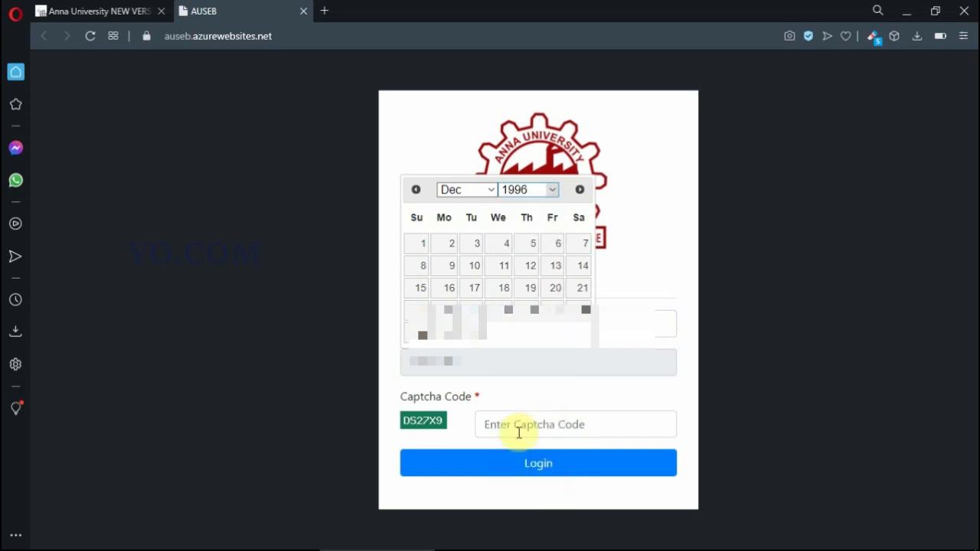
{"action": "key", "text": "Down"}
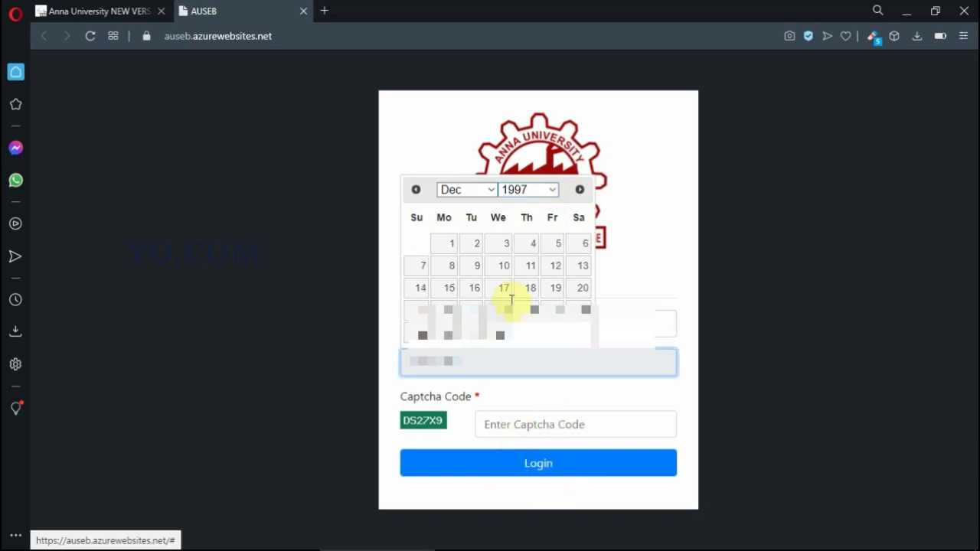
{"action": "left_click", "coordinate": [508, 246]}
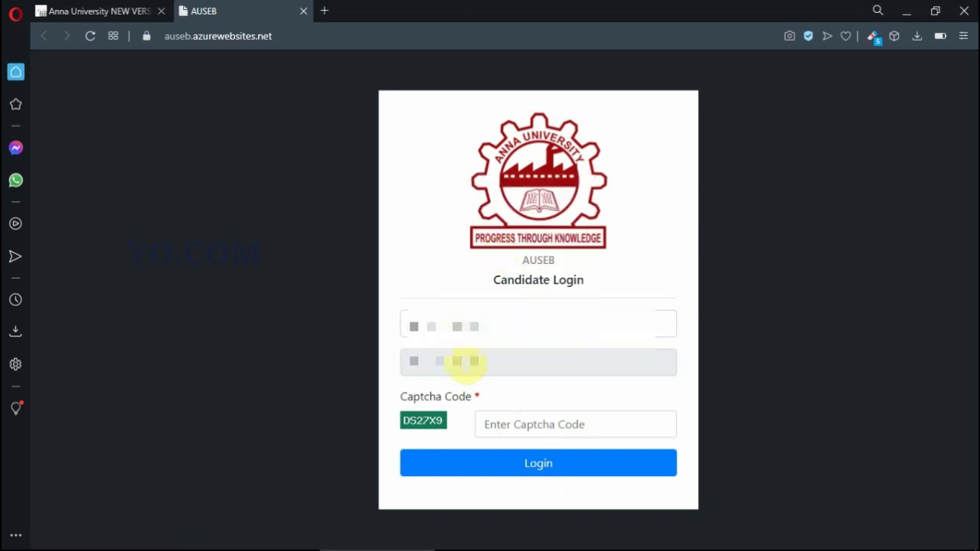
- Submit the candidate login with the displayed captcha code, repeating it with the newly issued code
{"action": "left_click", "coordinate": [503, 425]}
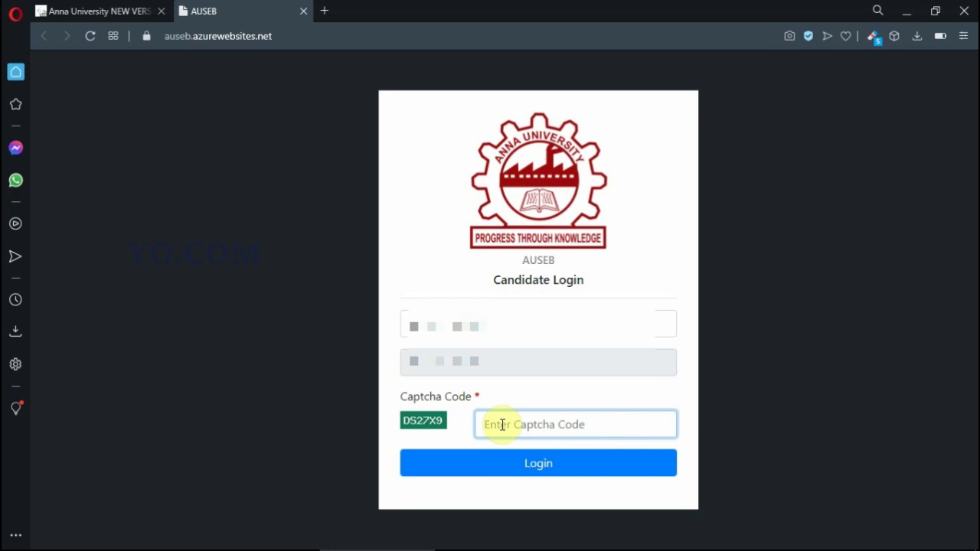
{"action": "type", "text": "D"}
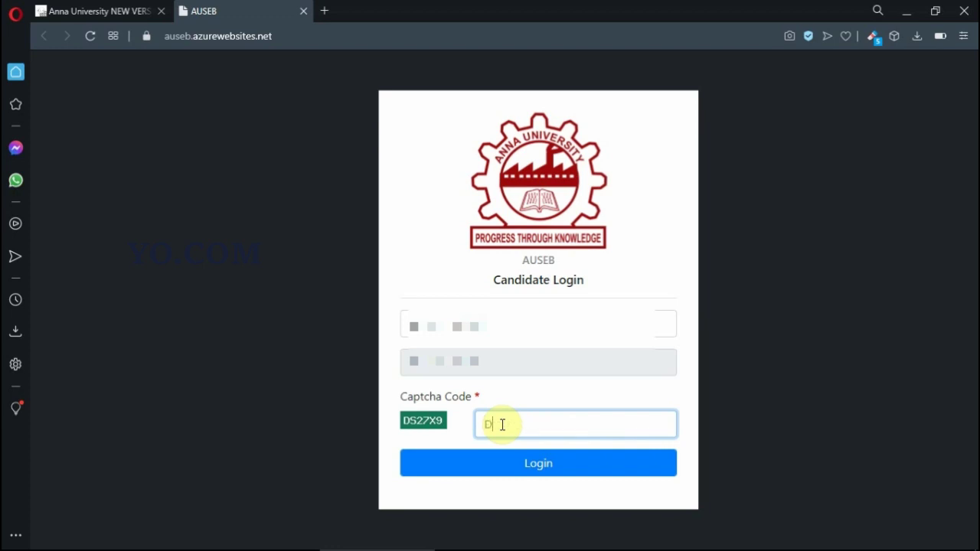
{"action": "type", "text": "S27X9"}
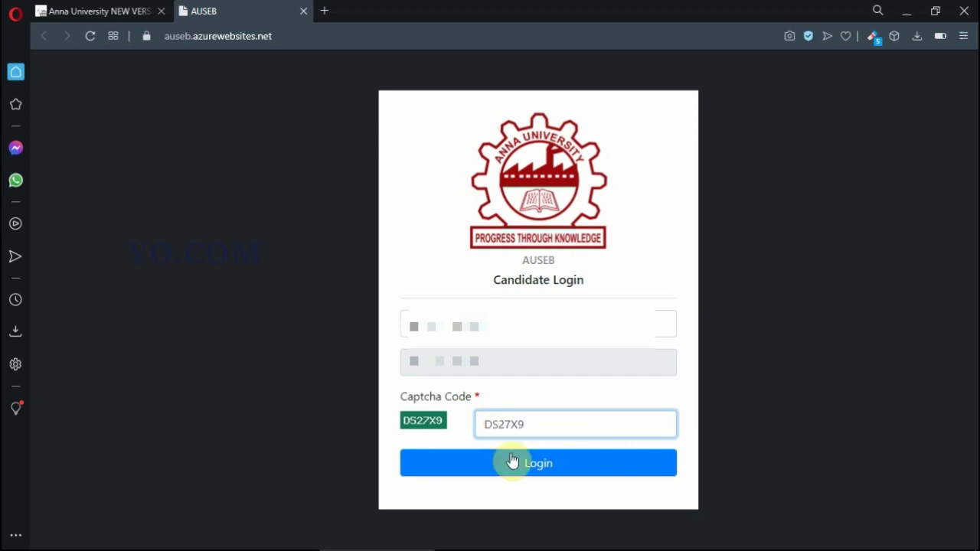
{"action": "left_click", "coordinate": [498, 467]}
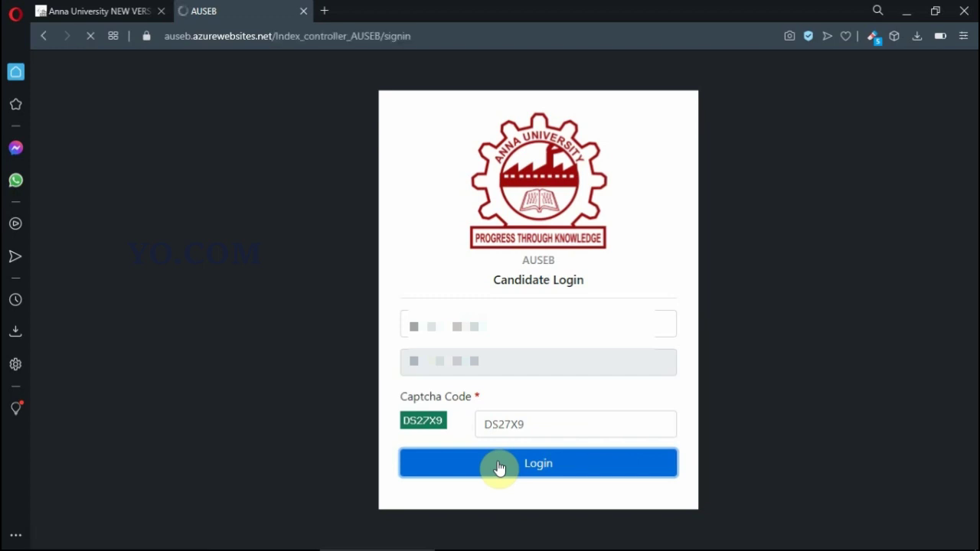
{"action": "left_click", "coordinate": [539, 424]}
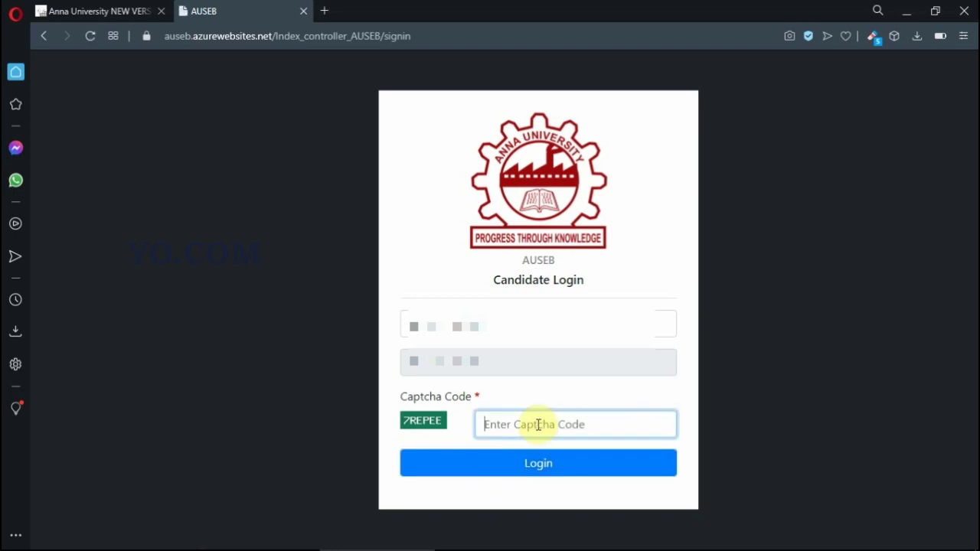
{"action": "type", "text": "7REPEE"}
{"action": "left_click", "coordinate": [540, 465]}
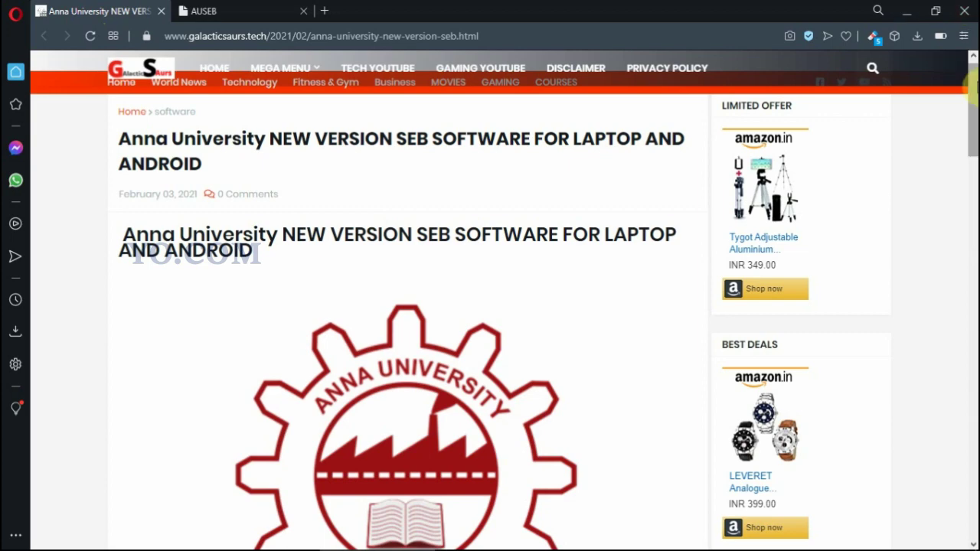
- From the Anna University SEB article, open the laptop and desktop download and start downloading AU-SEBLite-Chrome (2).msi from MediaFire
{"action": "mouse_move", "coordinate": [973, 84]}
{"action": "left_mouse_down"}
{"action": "mouse_move", "coordinate": [972, 157]}
{"action": "mouse_move", "coordinate": [973, 84]}
{"action": "left_mouse_up"}
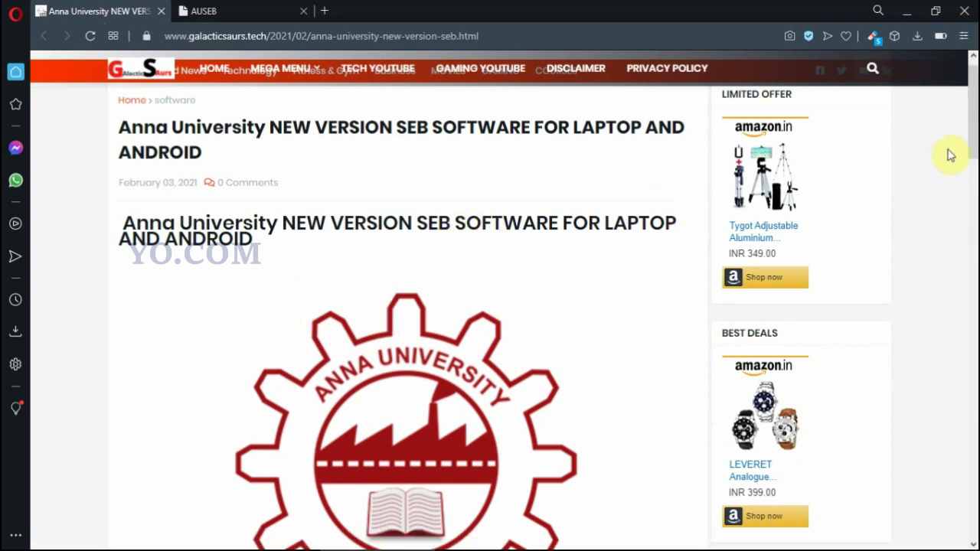
{"action": "left_click_drag", "start_coordinate": [974, 88], "coordinate": [975, 176]}
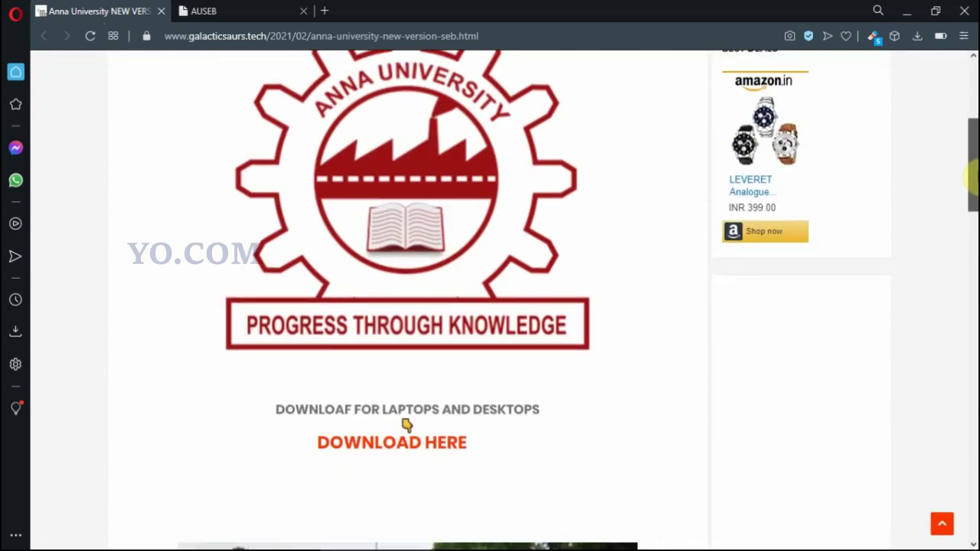
{"action": "left_click_drag", "start_coordinate": [972, 178], "coordinate": [974, 197]}
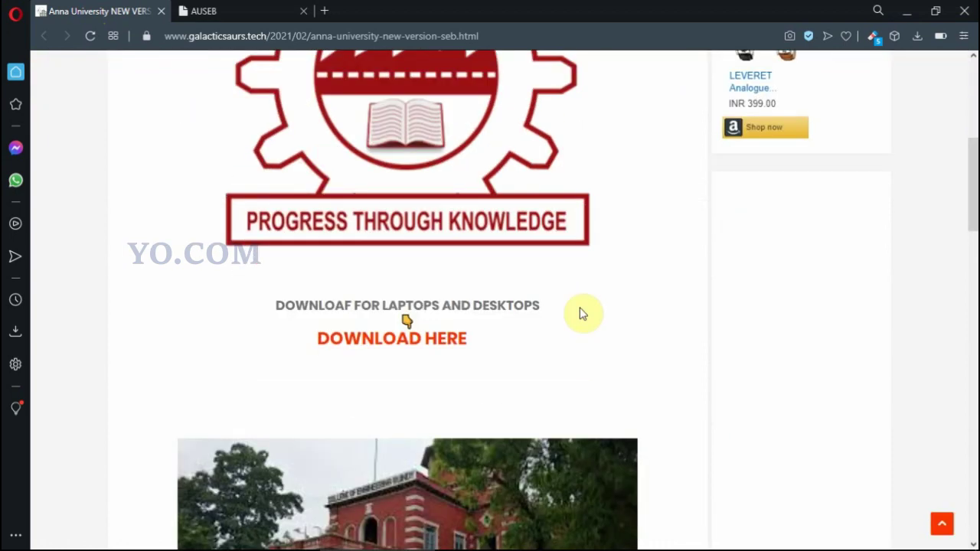
{"action": "left_click", "coordinate": [393, 340]}
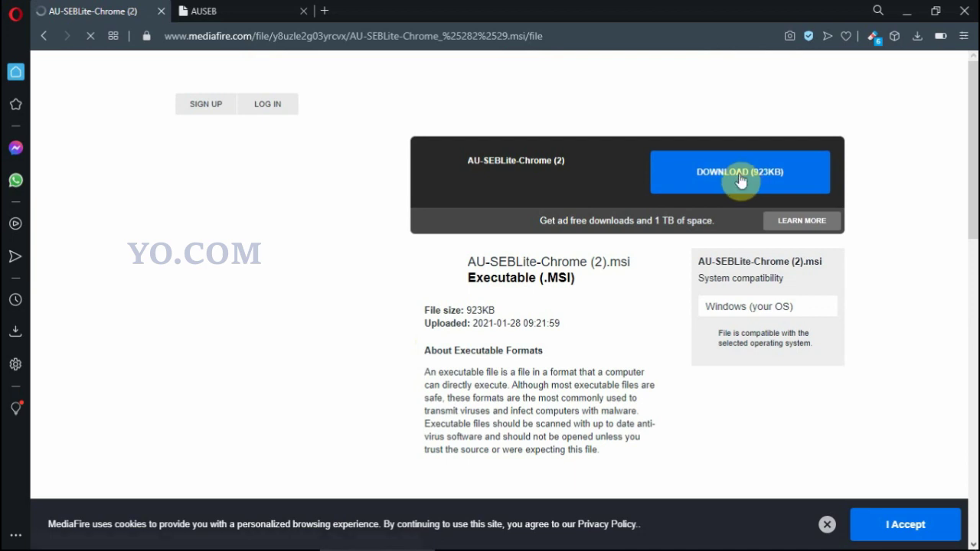
{"action": "left_click", "coordinate": [764, 180]}
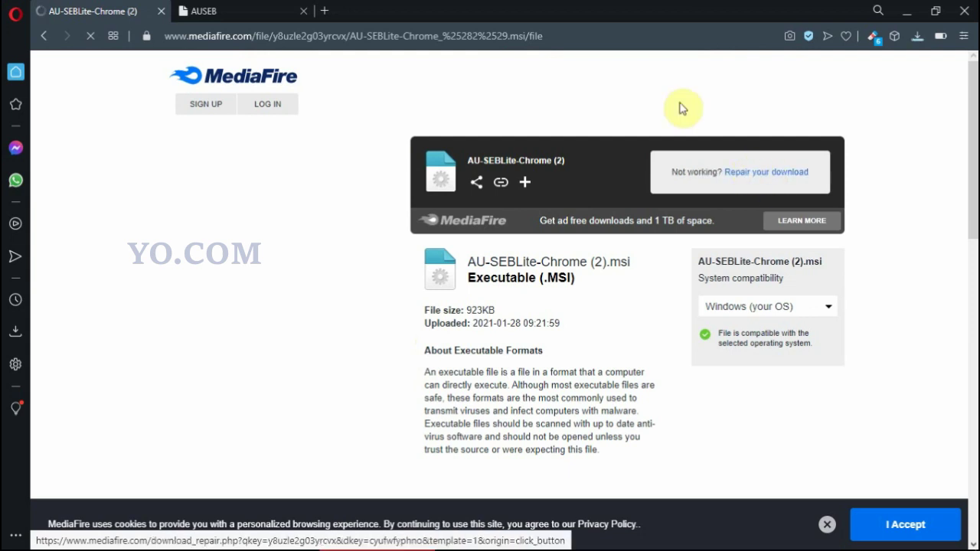
- Minimize Internet Download Manager and save the AU-SEBLite-Chrome (2) Windows Installer Package in the Downloads folder
{"action": "mouse_move", "coordinate": [446, 542]}
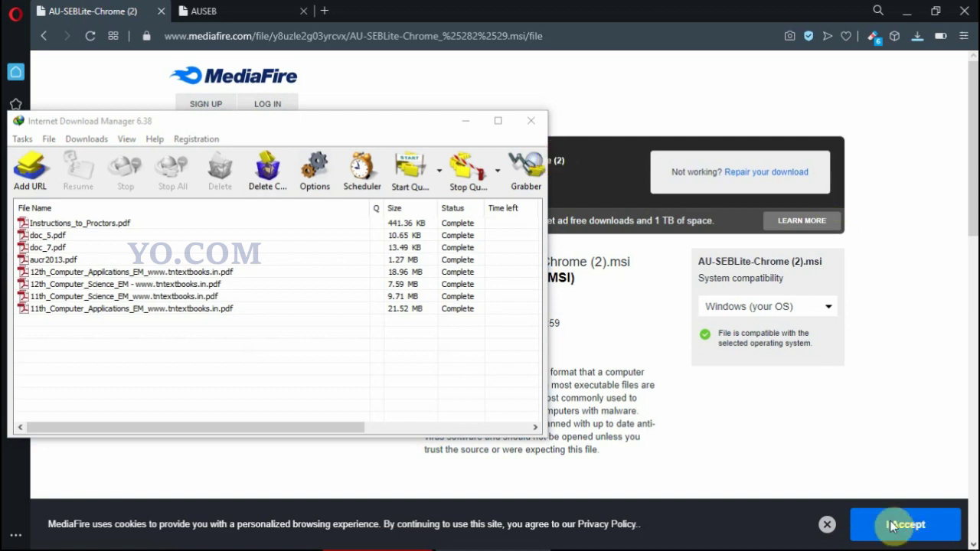
{"action": "left_click", "coordinate": [893, 526]}
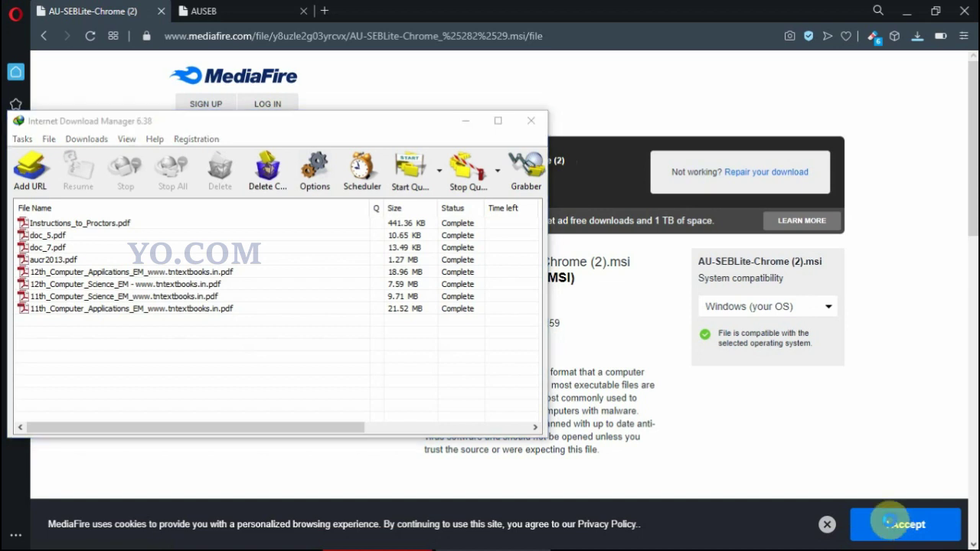
{"action": "left_click", "coordinate": [467, 123]}
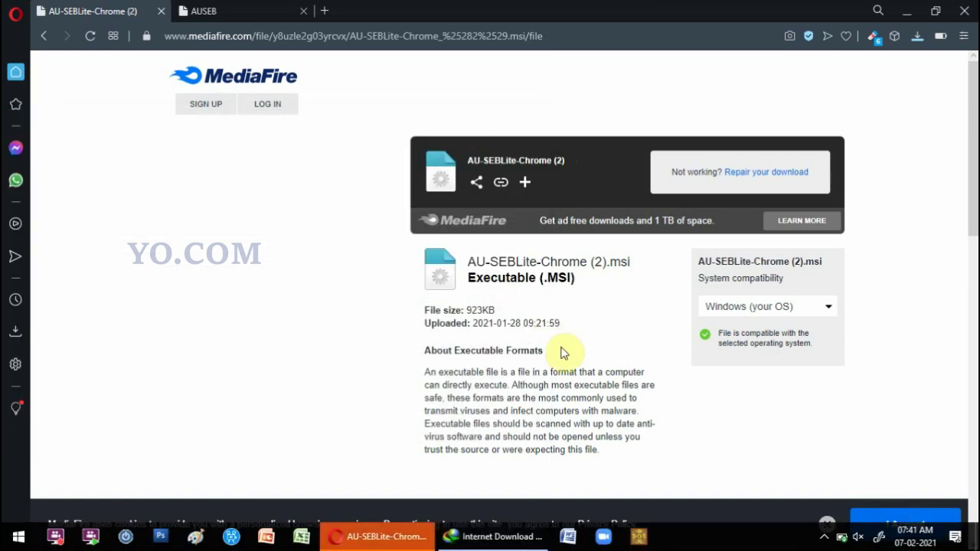
{"action": "left_click", "coordinate": [907, 517]}
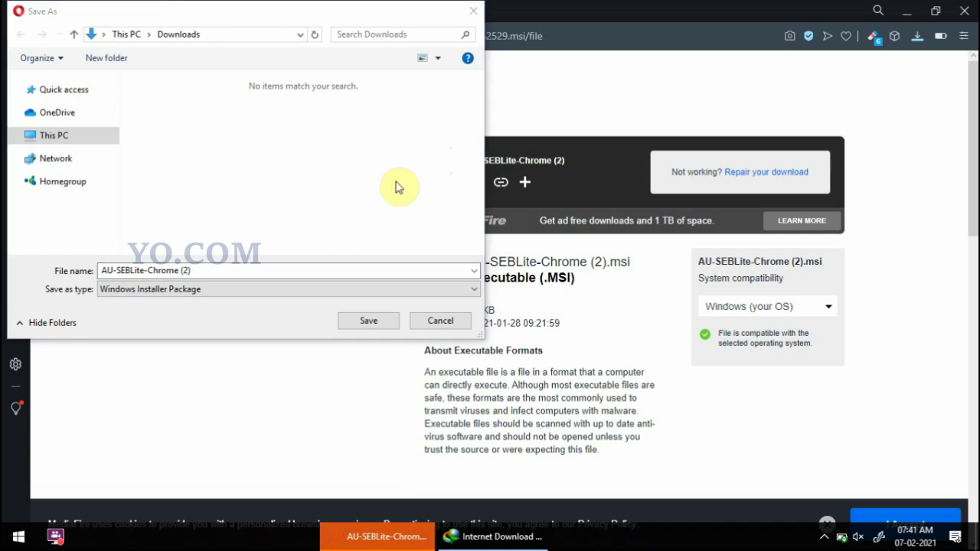
{"action": "left_click", "coordinate": [368, 321]}
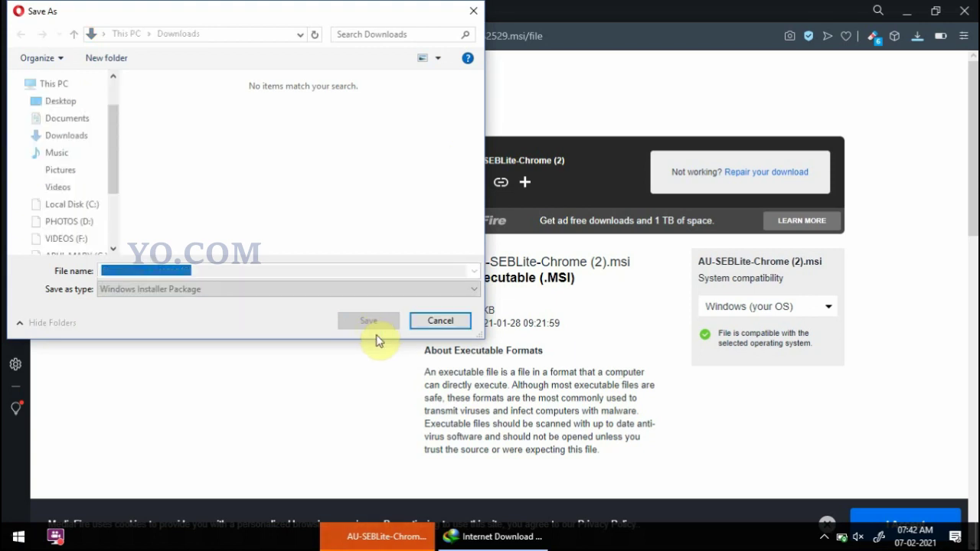
{"action": "mouse_move", "coordinate": [596, 535]}
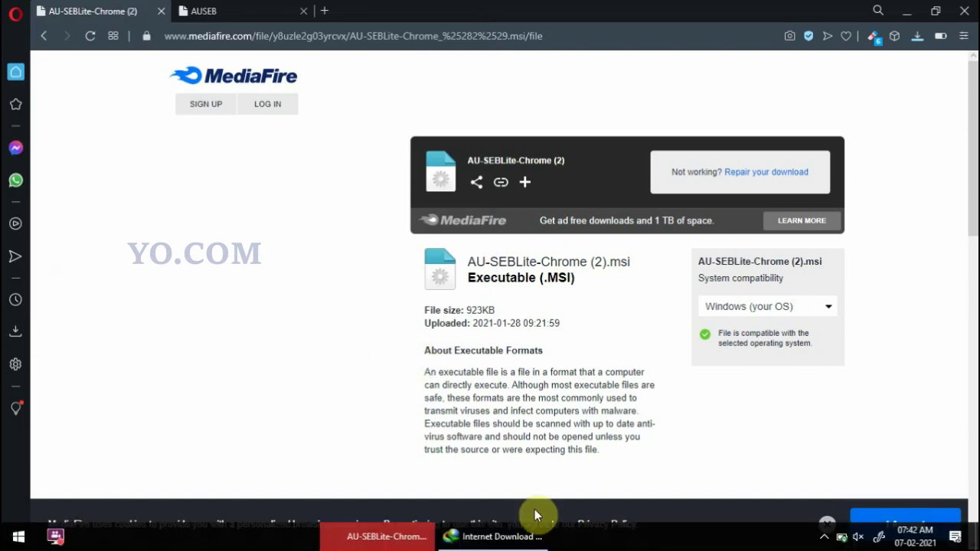
{"action": "left_click", "coordinate": [919, 38]}
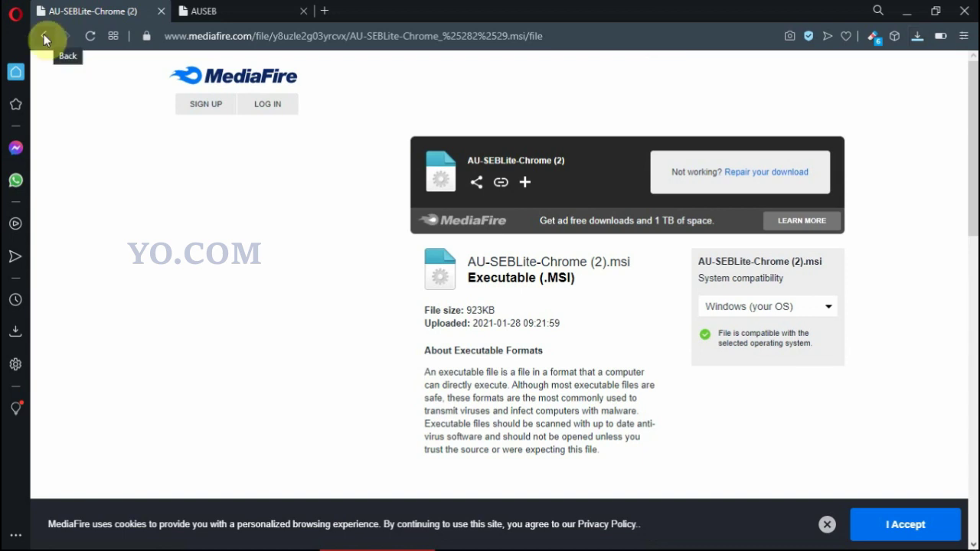
- Return to the Anna University SEB article and open its Android download page
{"action": "left_click", "coordinate": [43, 36]}
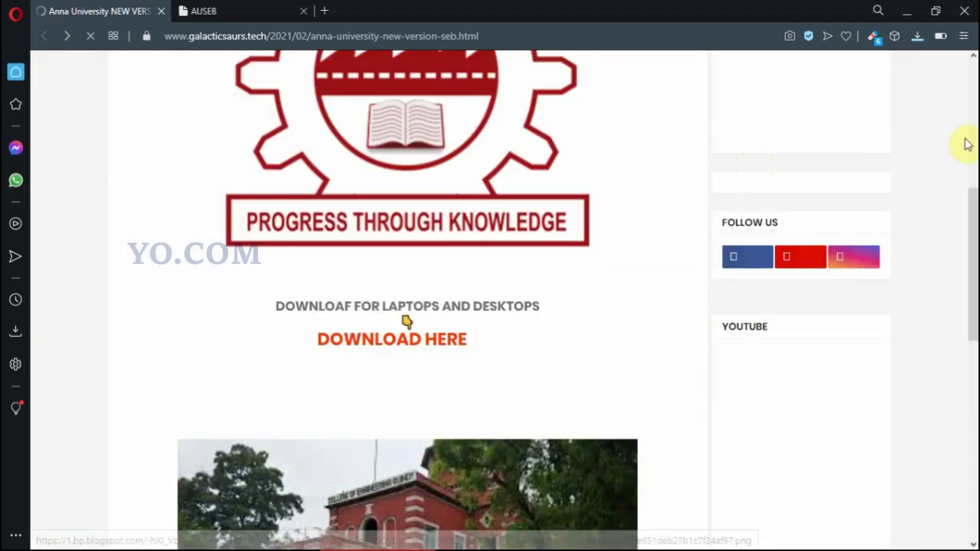
{"action": "scroll", "coordinate": [973, 239], "scroll_direction": "down", "scroll_amount": 2}
{"action": "left_click_drag", "start_coordinate": [972, 239], "coordinate": [971, 284]}
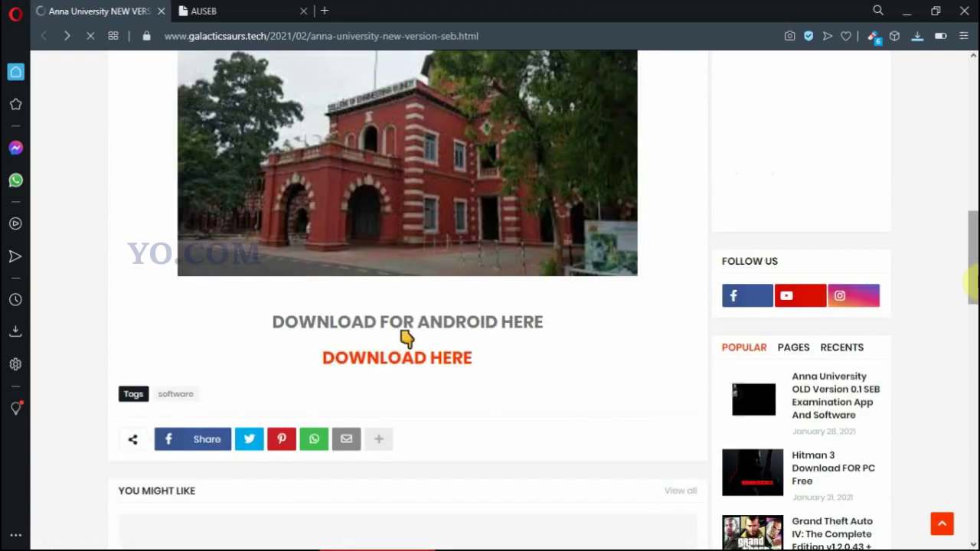
{"action": "left_click", "coordinate": [423, 360]}
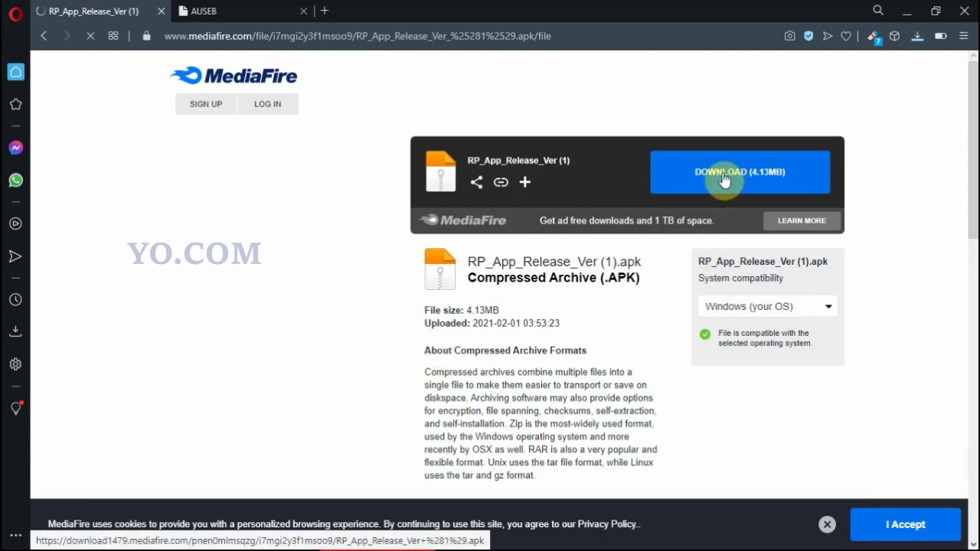
- Download RP_App_Release_Ver (1).apk from MediaFire and open the browser's downloads list
{"action": "left_click", "coordinate": [919, 525]}
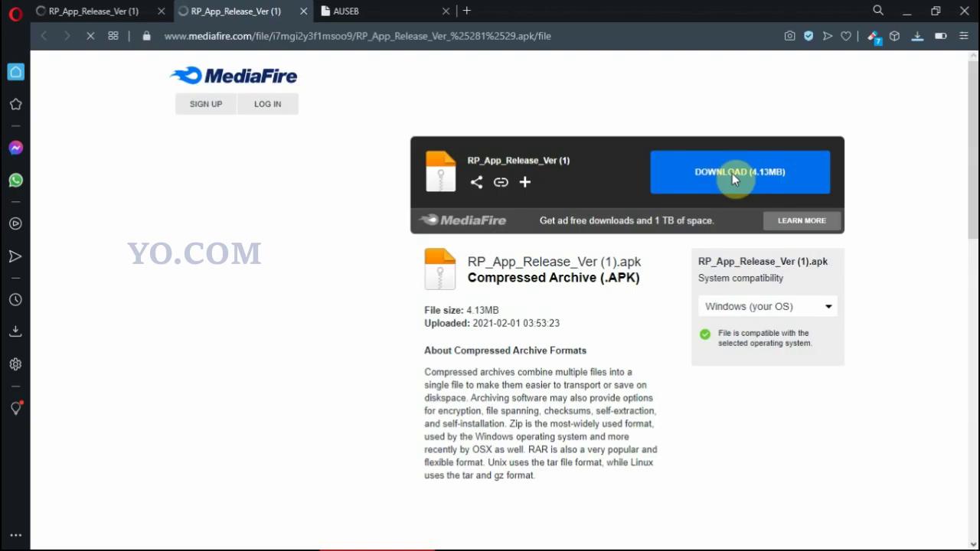
{"action": "left_click", "coordinate": [733, 178]}
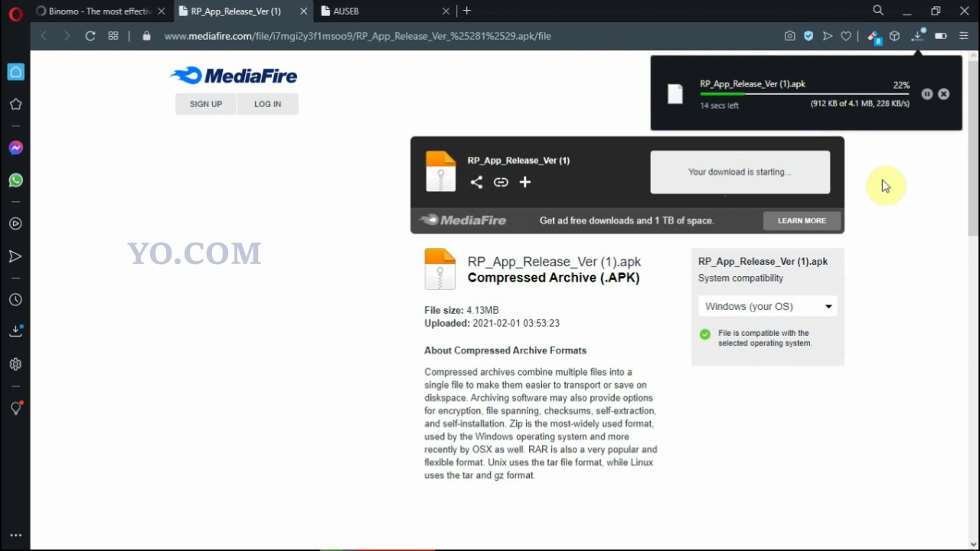
{"action": "left_click", "coordinate": [916, 35]}
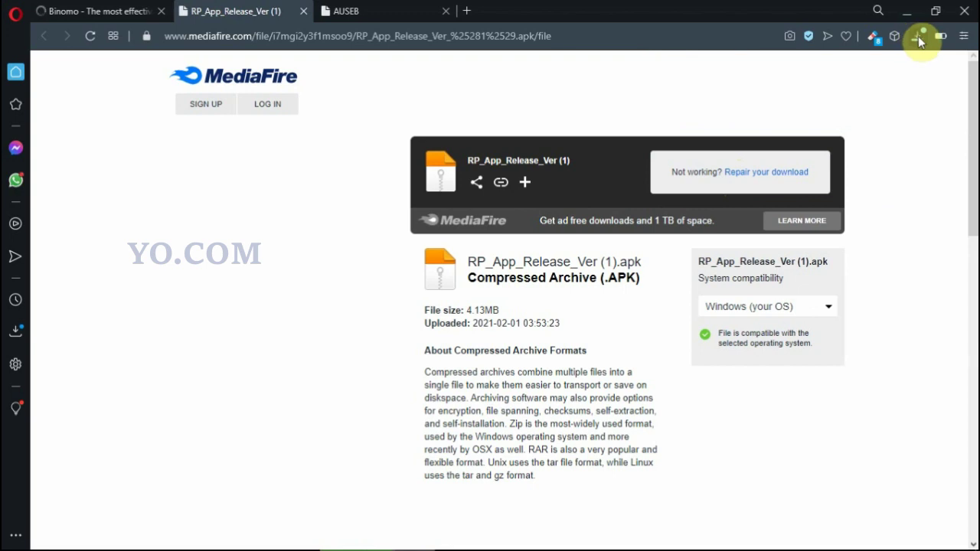
{"action": "left_click", "coordinate": [918, 36]}
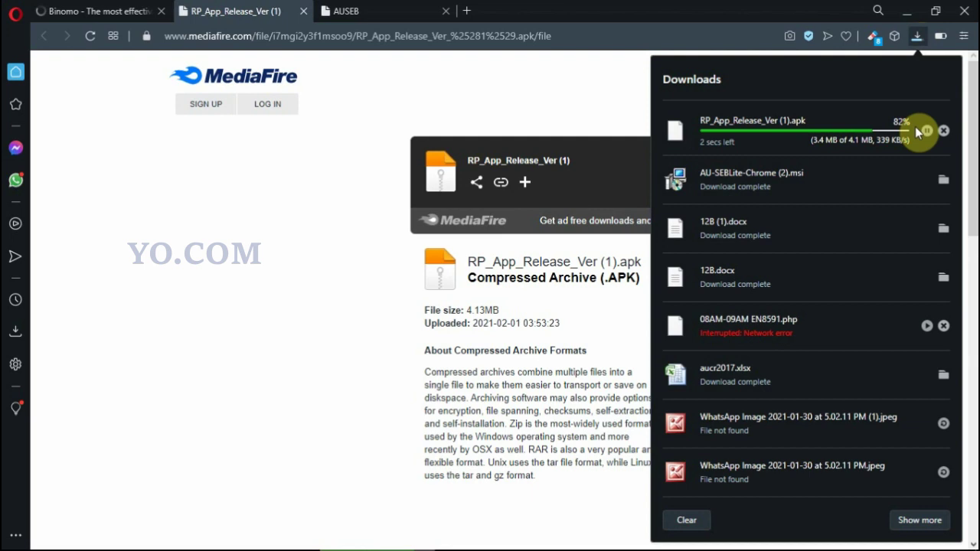
- Check the download progress of RP_App_Release_Ver (1).apk and open the folder containing AU-SEBLite-Chrome (2).msi
{"action": "left_click", "coordinate": [808, 122]}
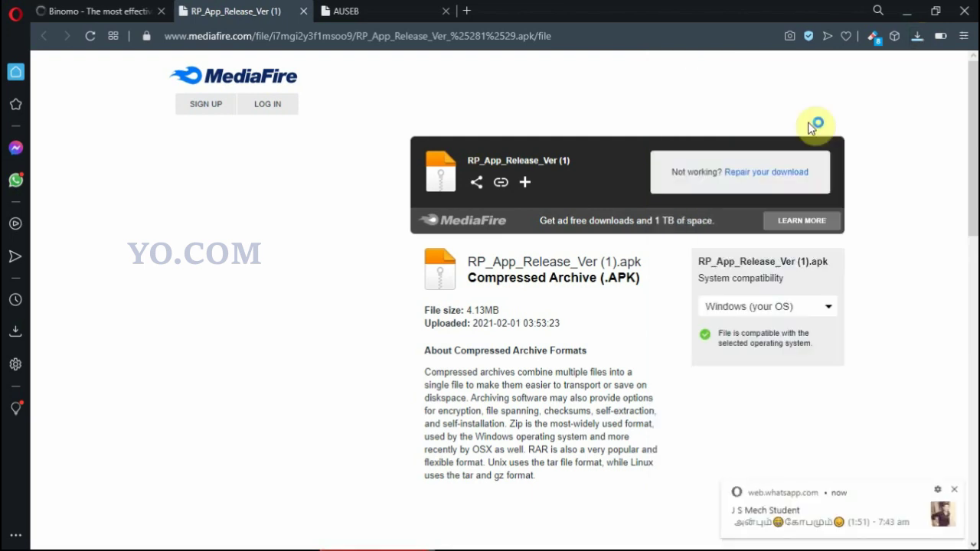
{"action": "left_click", "coordinate": [919, 38]}
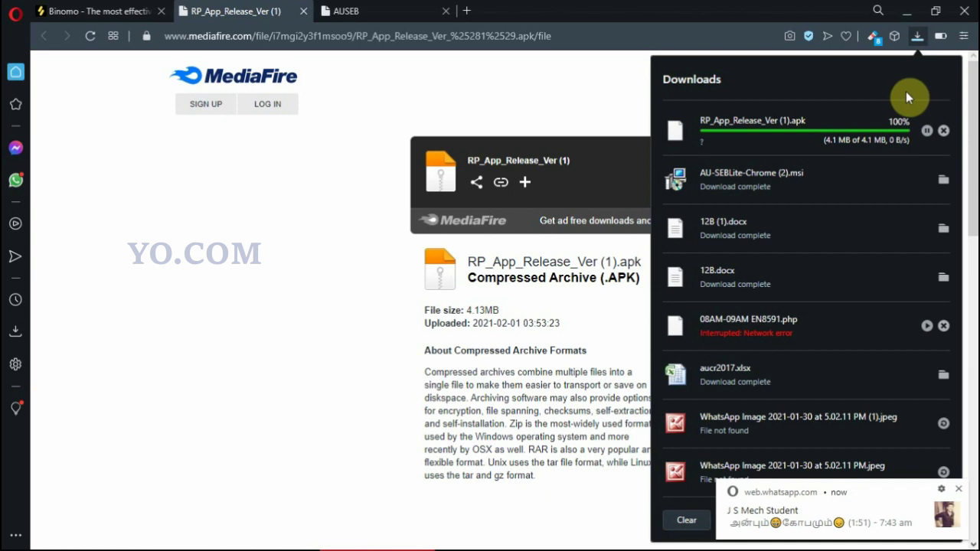
{"action": "left_click", "coordinate": [960, 494]}
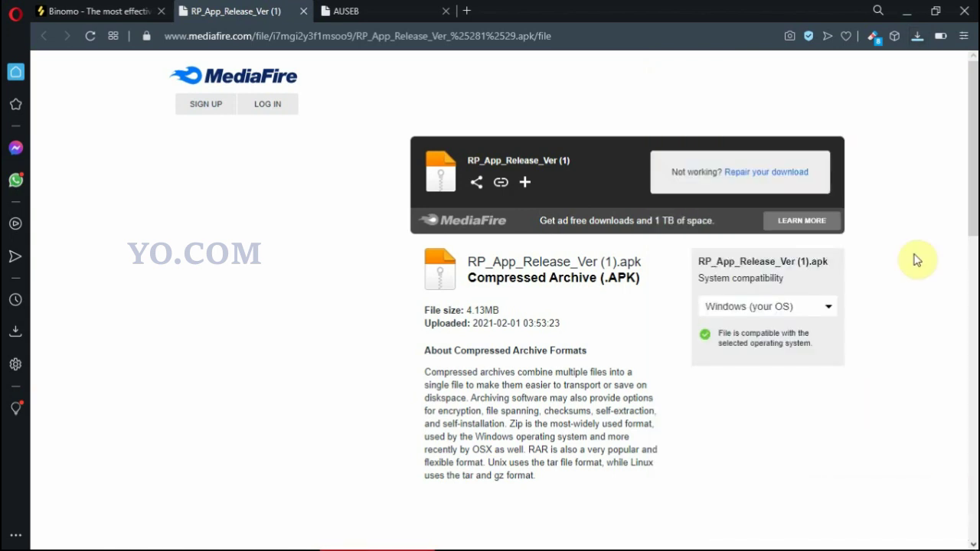
{"action": "left_click", "coordinate": [917, 35]}
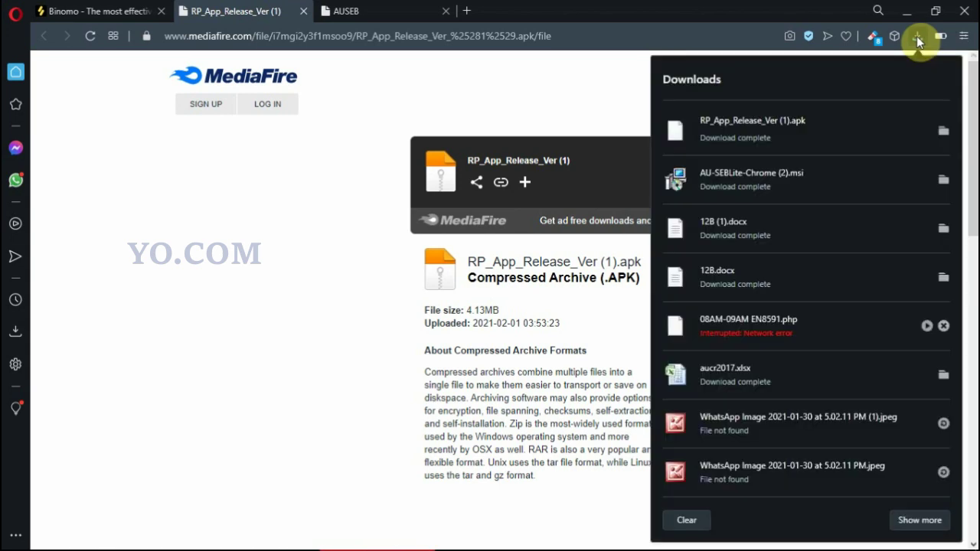
{"action": "left_click", "coordinate": [945, 182]}
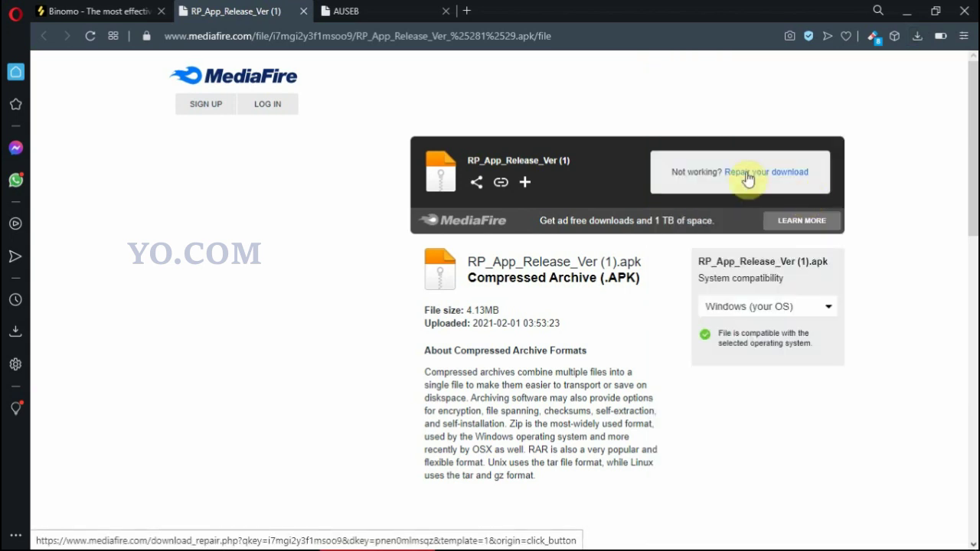
- Minimize the browser, close the Internet Download Manager window, and return to the browser
{"action": "left_click", "coordinate": [909, 18]}
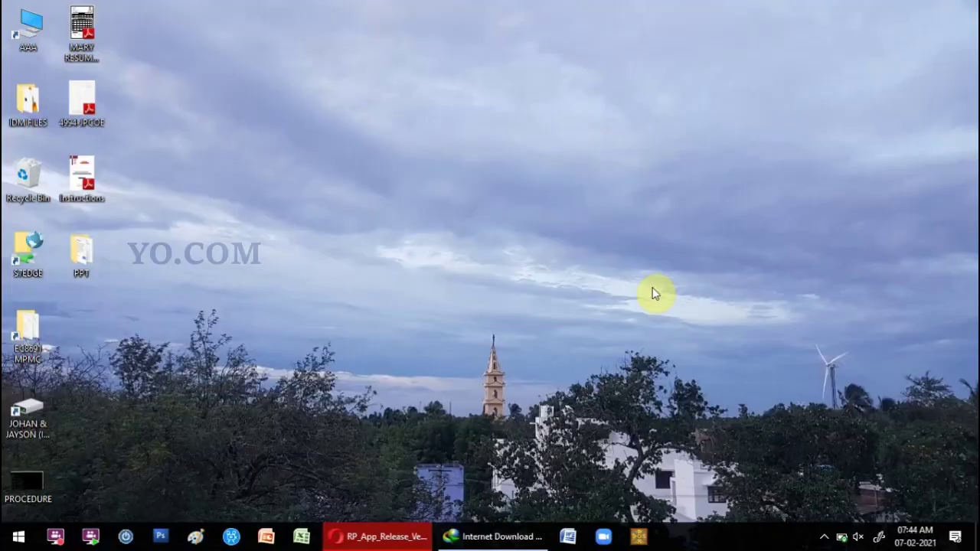
{"action": "left_click", "coordinate": [483, 540]}
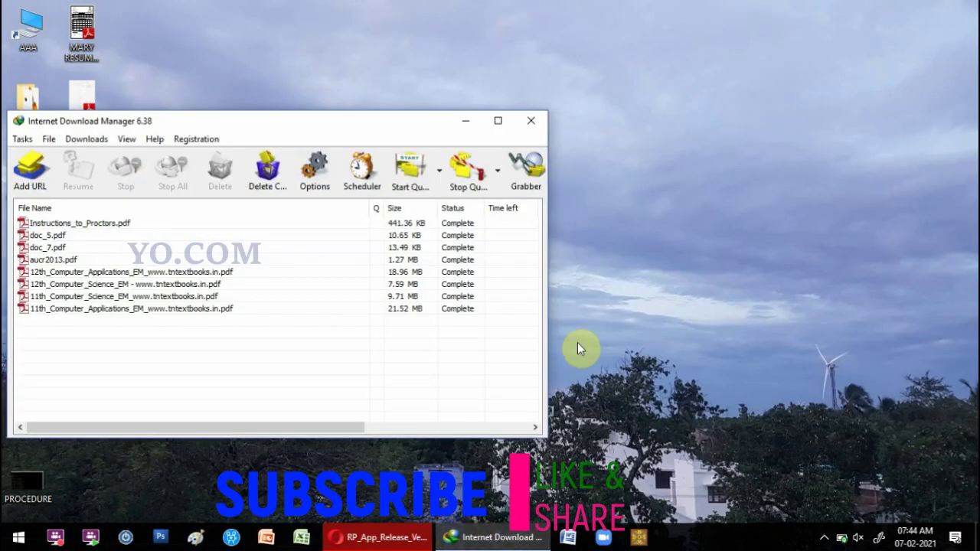
{"action": "left_click", "coordinate": [533, 122]}
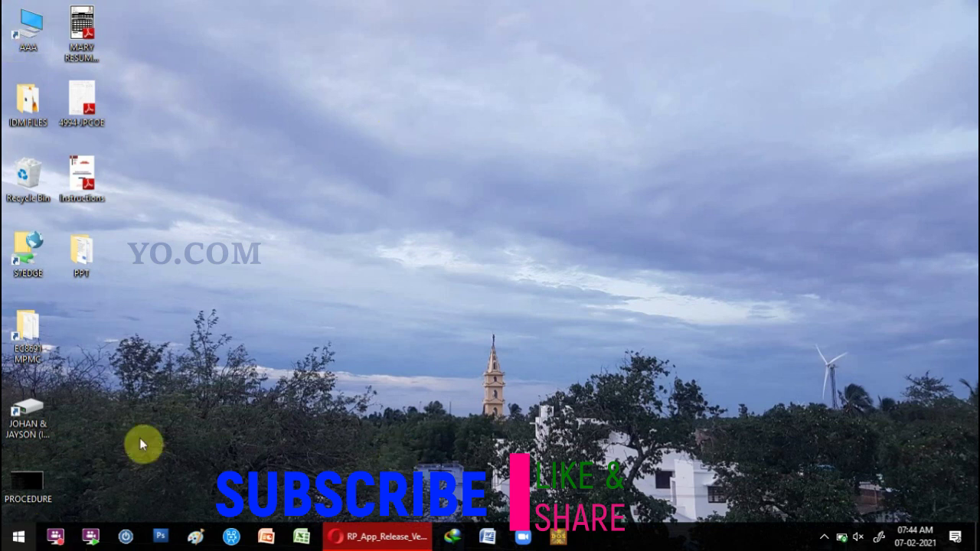
{"action": "left_click", "coordinate": [373, 538]}
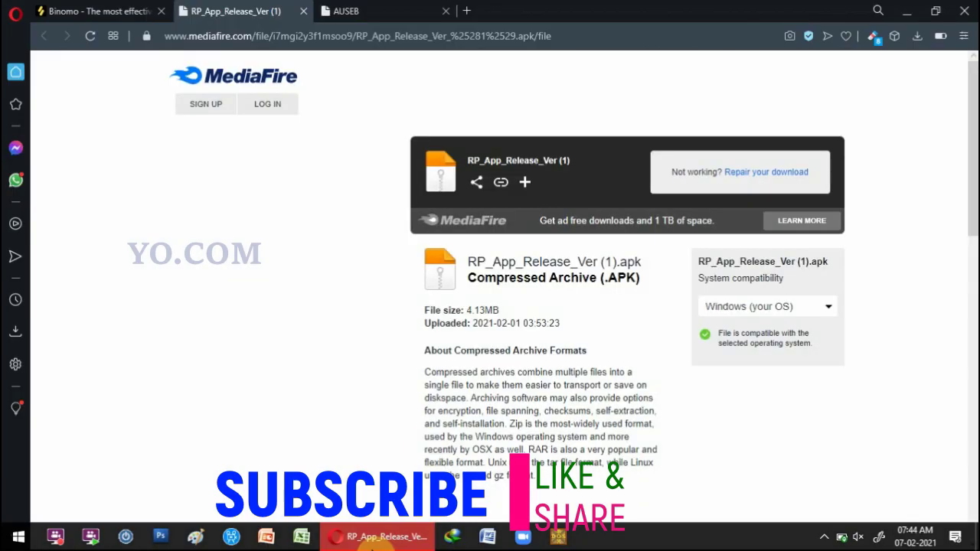
- In the Downloads folder, cut all files except AU-SEBLite-Chrome (2) and RP_App_Release_Ver (1).apk
{"action": "key", "text": "super+e"}
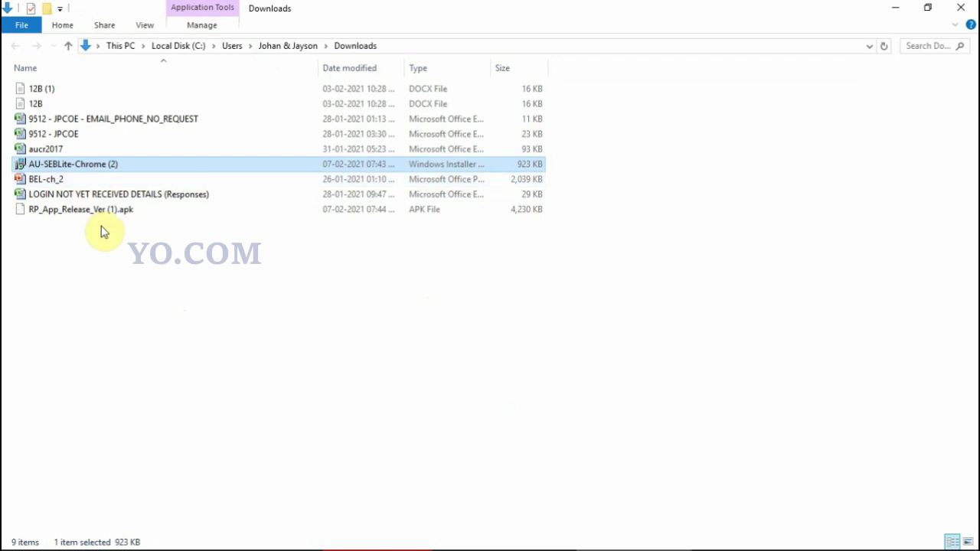
{"action": "key", "text": "ctrl+a"}
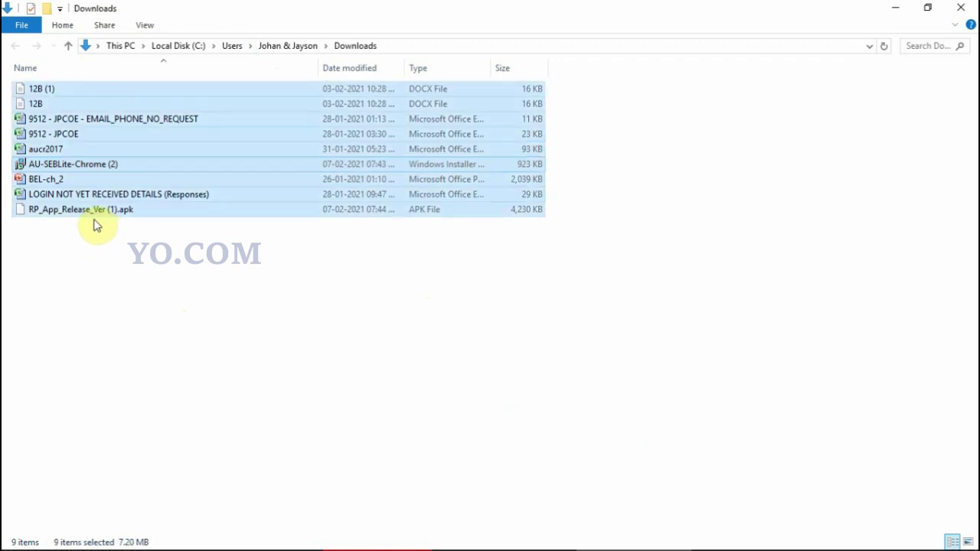
{"action": "left_click", "coordinate": [81, 167], "text": "ctrl"}
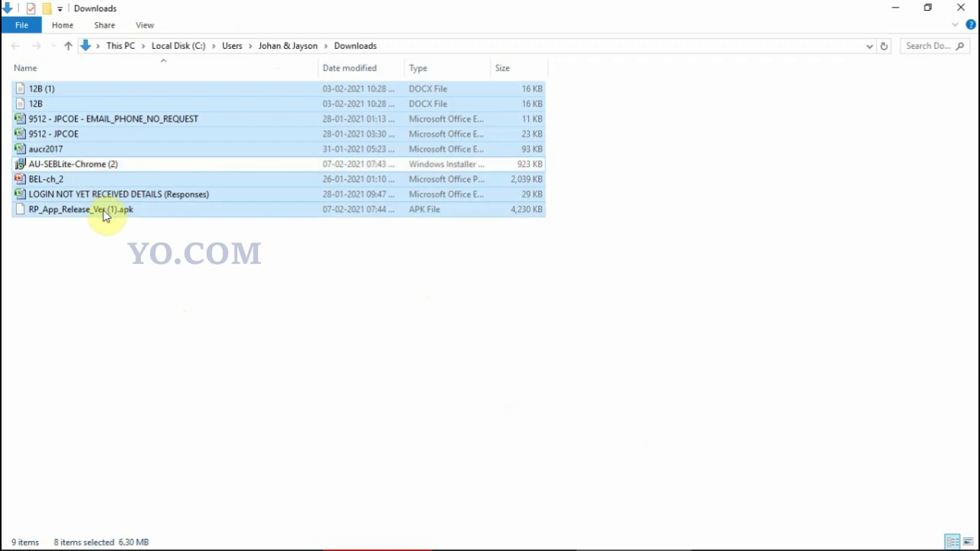
{"action": "left_click", "coordinate": [98, 214], "text": "ctrl"}
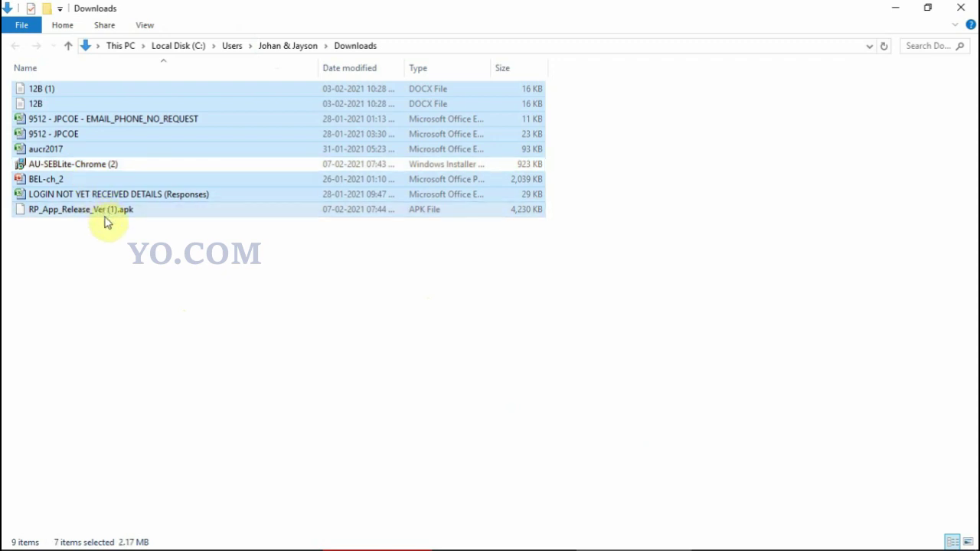
{"action": "left_click", "coordinate": [168, 334]}
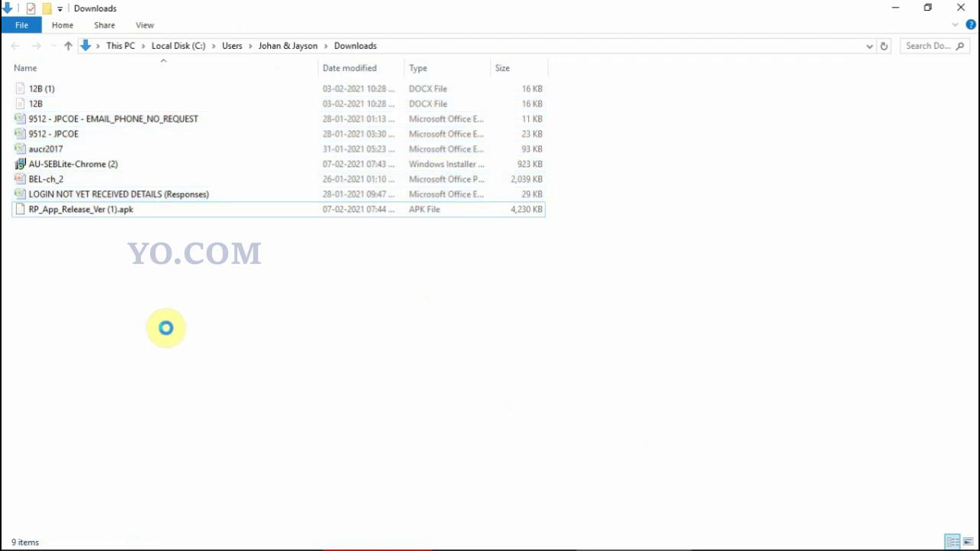
- Create a folder named New folder in Downloads, paste the cut files into it, and return to Downloads
{"action": "right_click", "coordinate": [166, 328]}
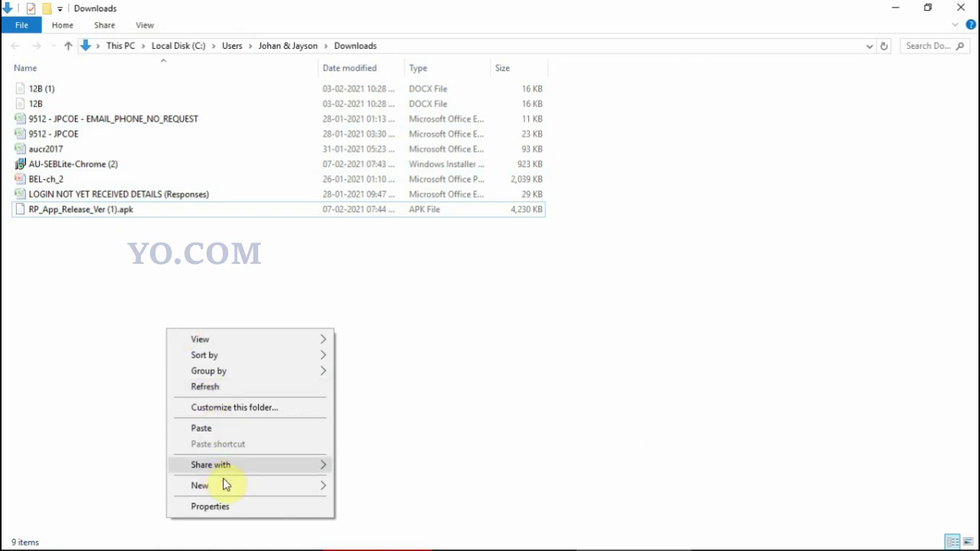
{"action": "left_click", "coordinate": [316, 487]}
{"action": "left_click", "coordinate": [406, 323]}
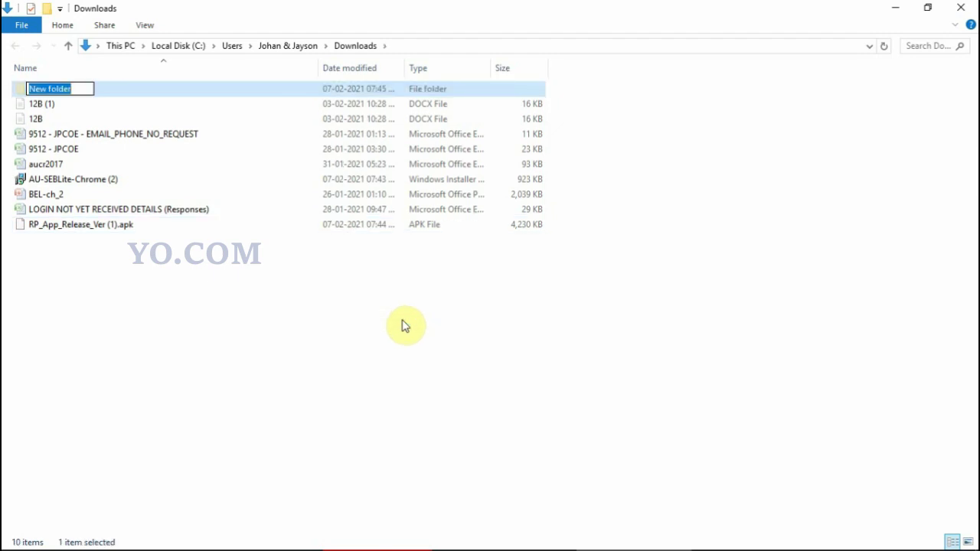
{"action": "key", "text": "Return"}
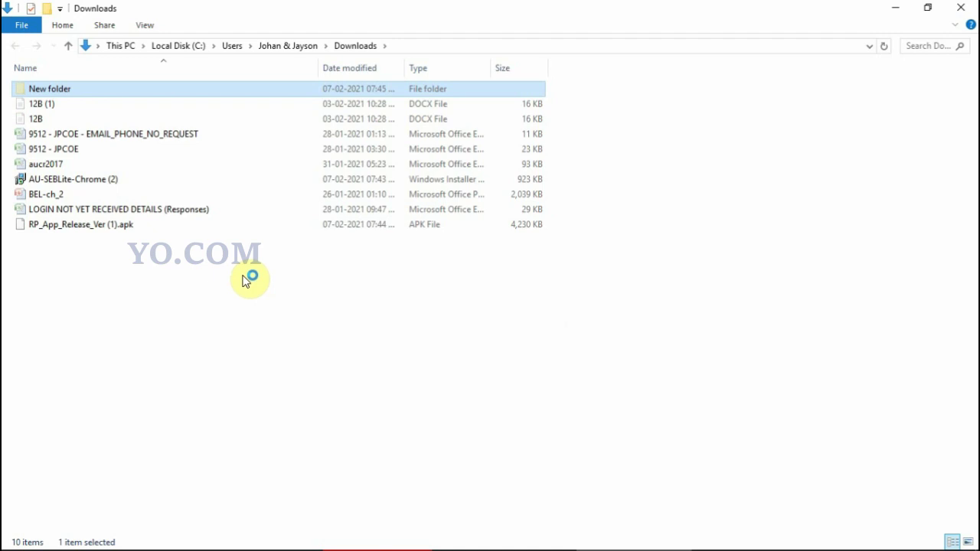
{"action": "key", "text": "Return"}
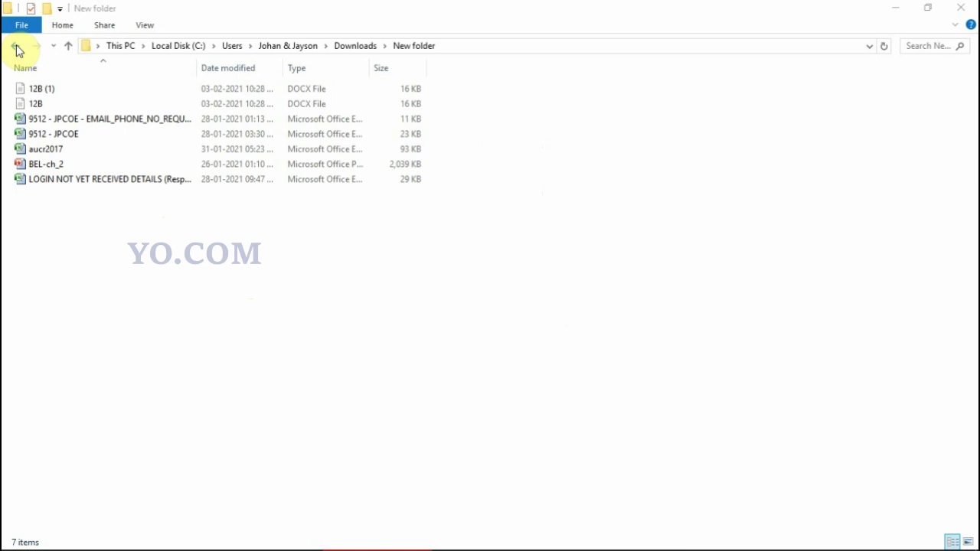
{"action": "left_click", "coordinate": [16, 47]}
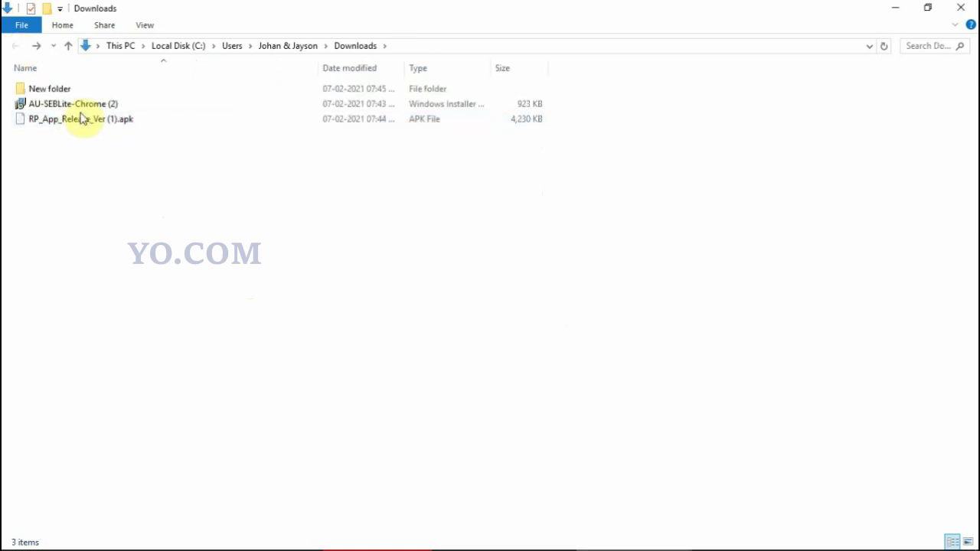
- Examine the file details of the AU-SEBLite-Chrome (2) installer and RP_App_Release_Ver (1).apk in Downloads
{"action": "left_click", "coordinate": [87, 105]}
{"action": "left_click", "coordinate": [90, 121]}
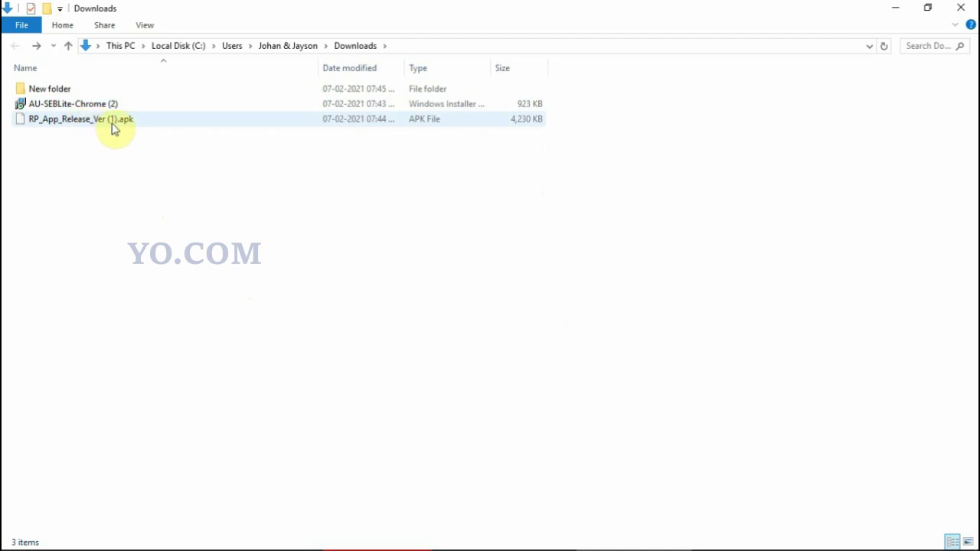
{"action": "left_click", "coordinate": [103, 110]}
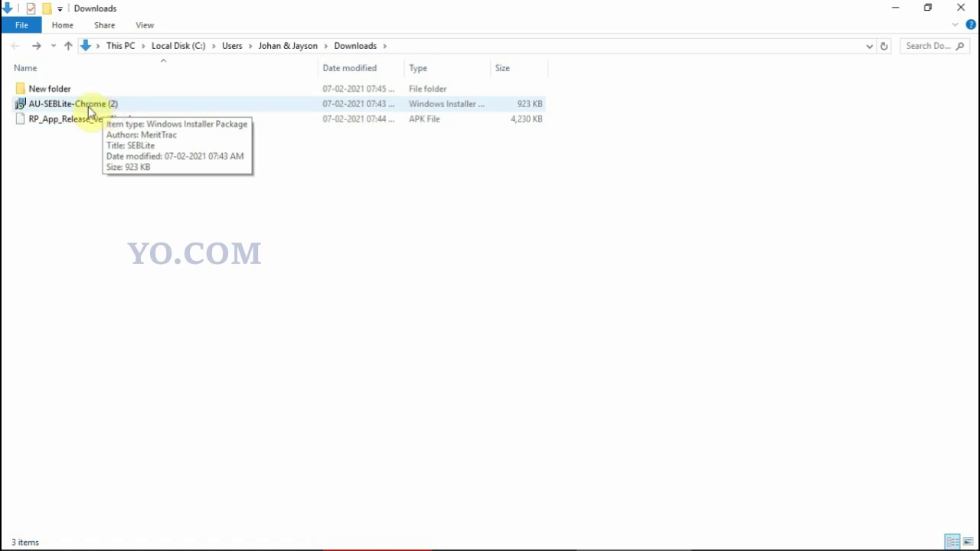
{"action": "left_click", "coordinate": [90, 122]}
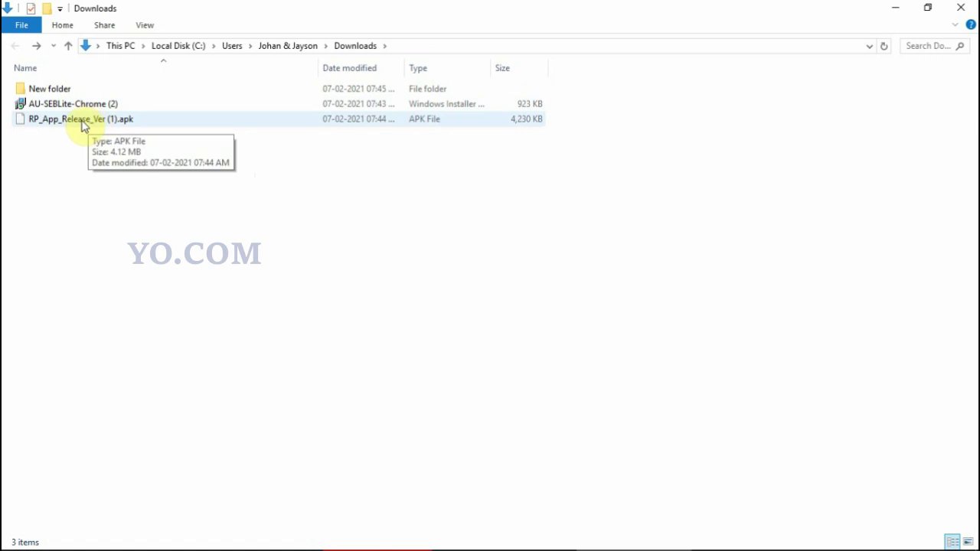
{"action": "left_click", "coordinate": [86, 107]}
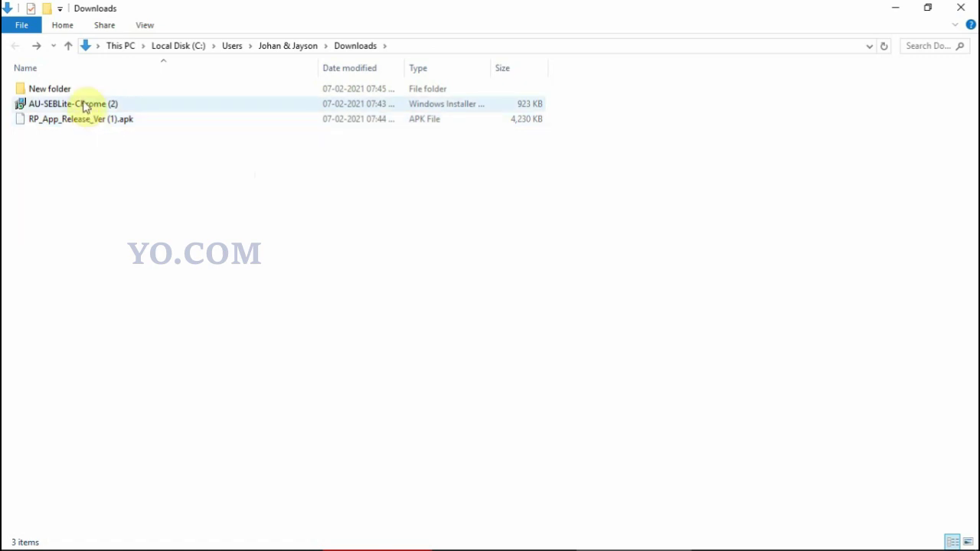